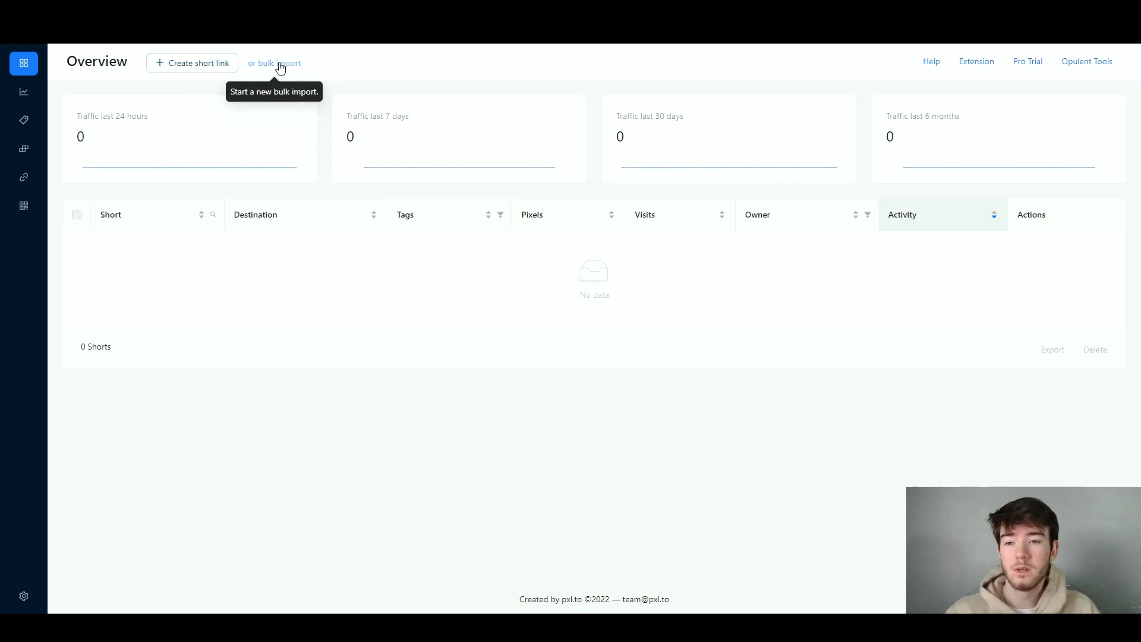
click(194, 60)
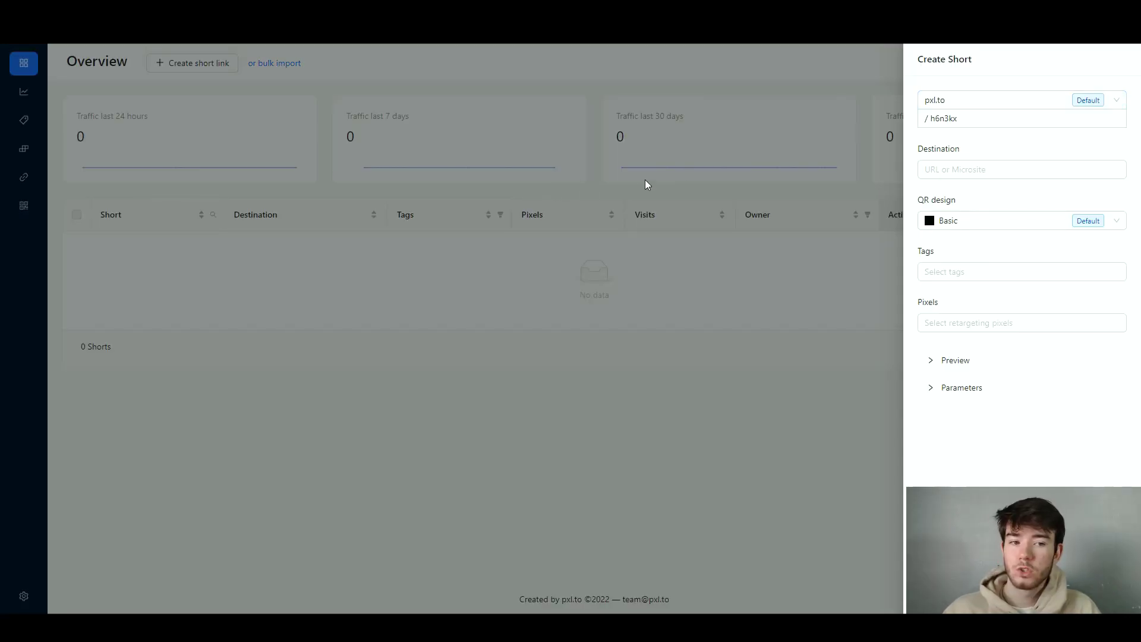
click(985, 171)
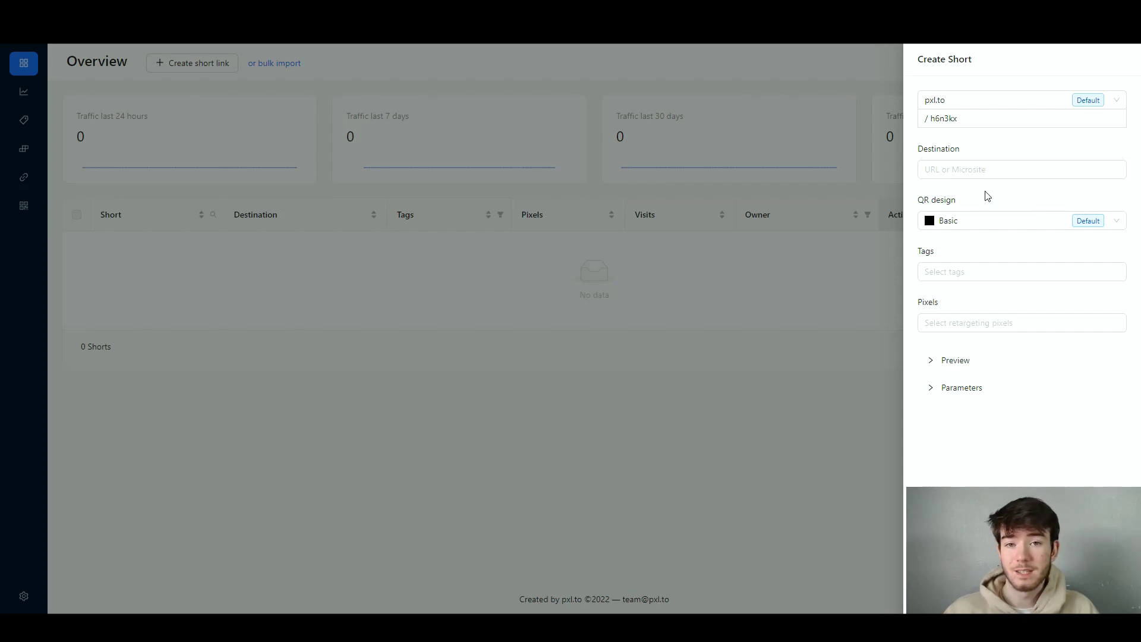
text(https://opulenttools.com/)
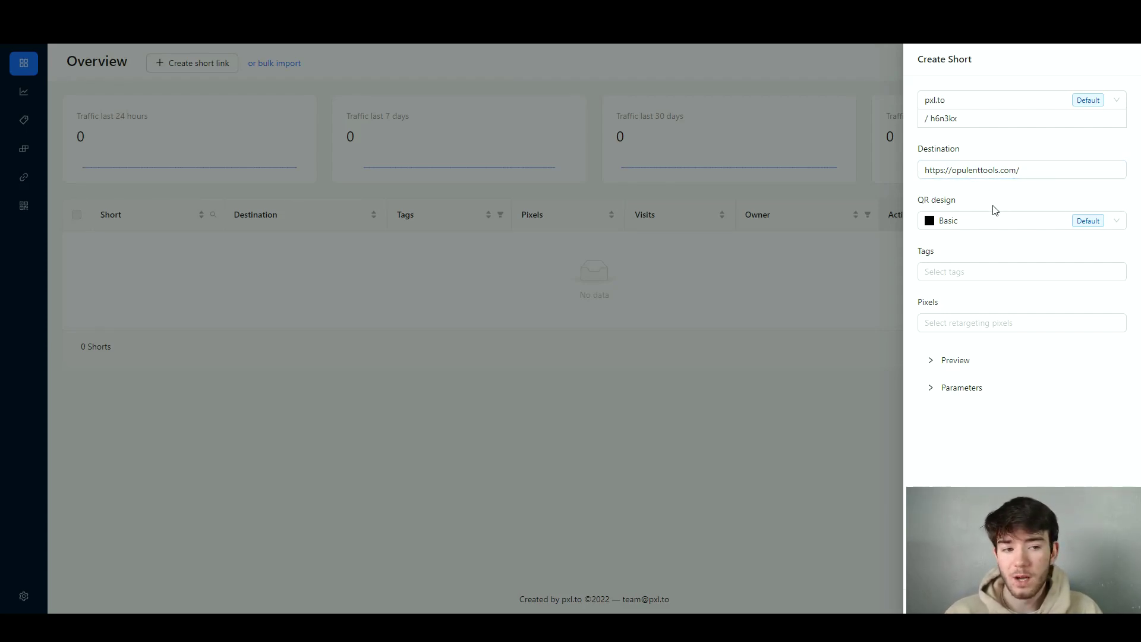
click(976, 227)
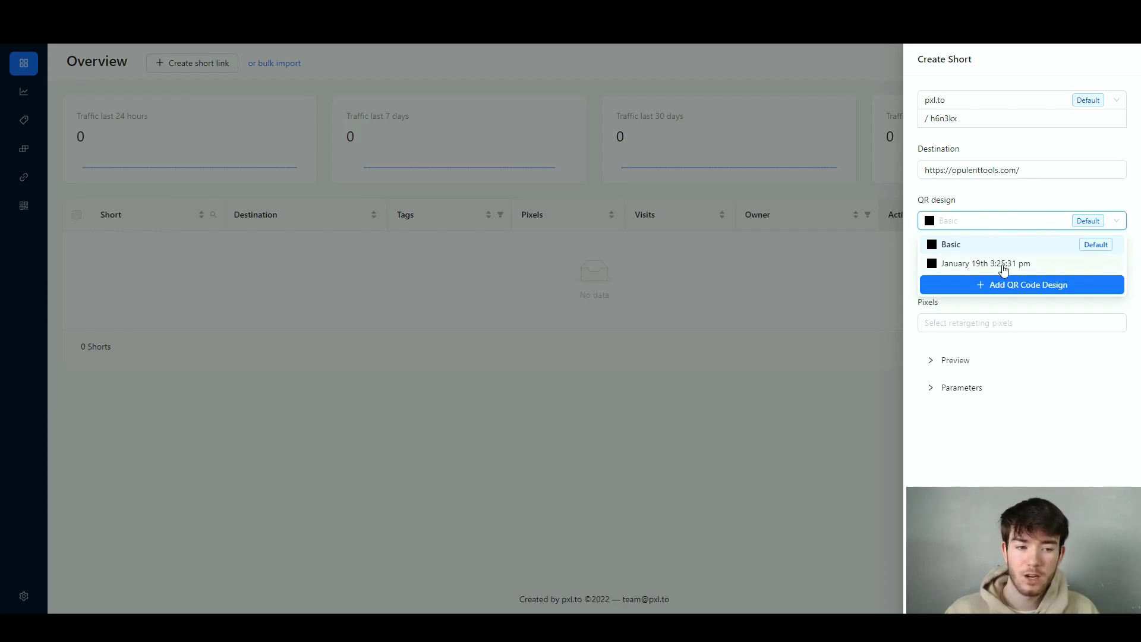
click(1000, 202)
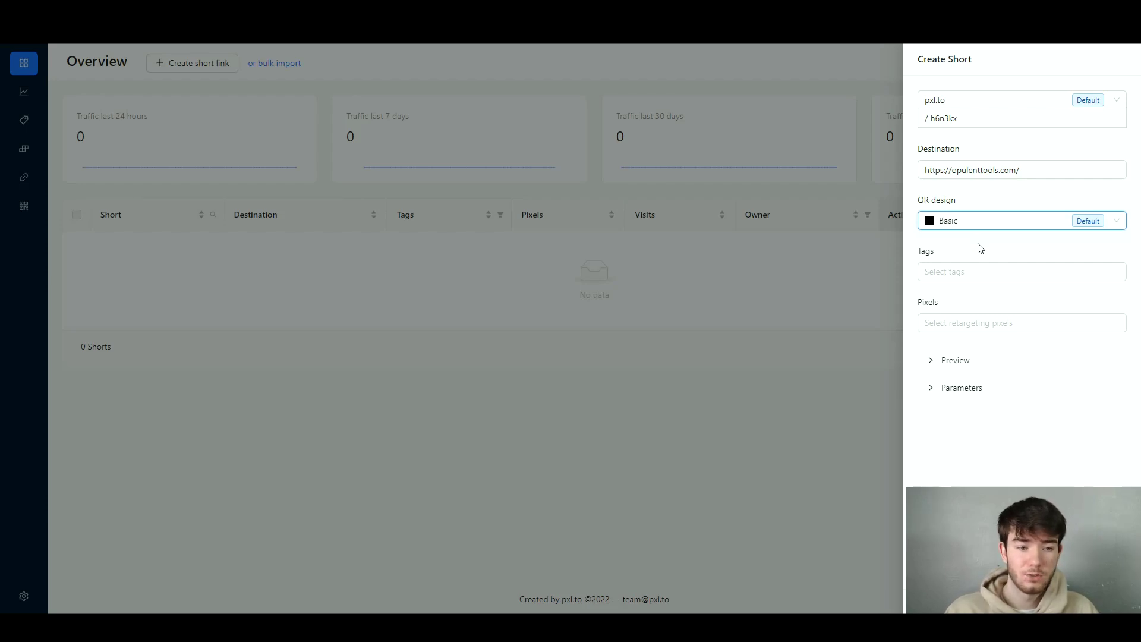
Tag the link with software and review
click(980, 270)
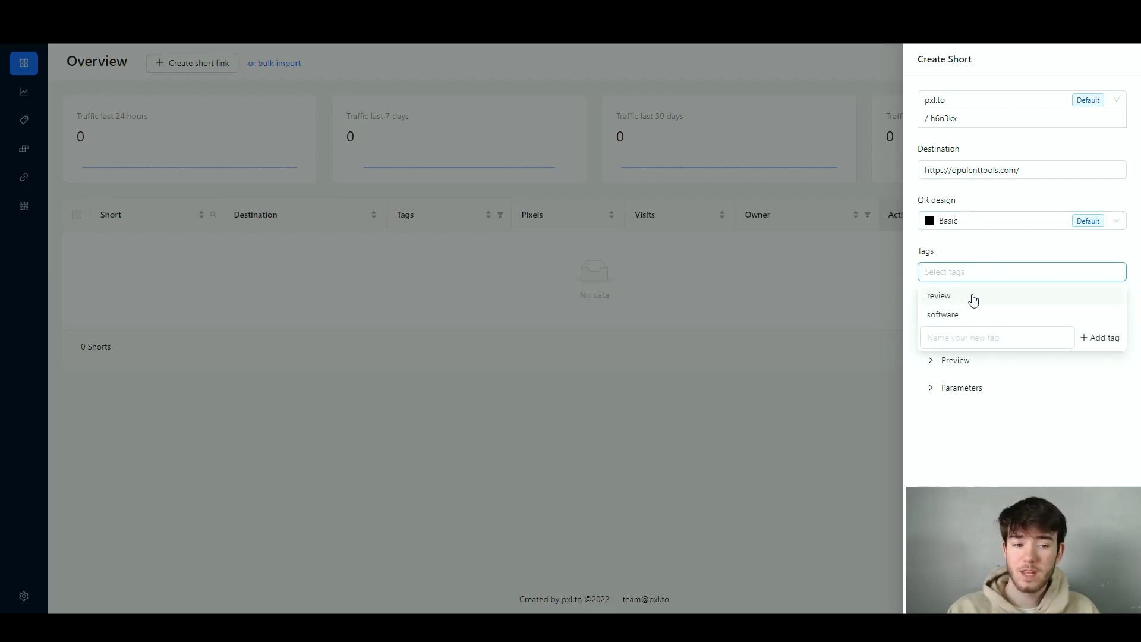
click(995, 338)
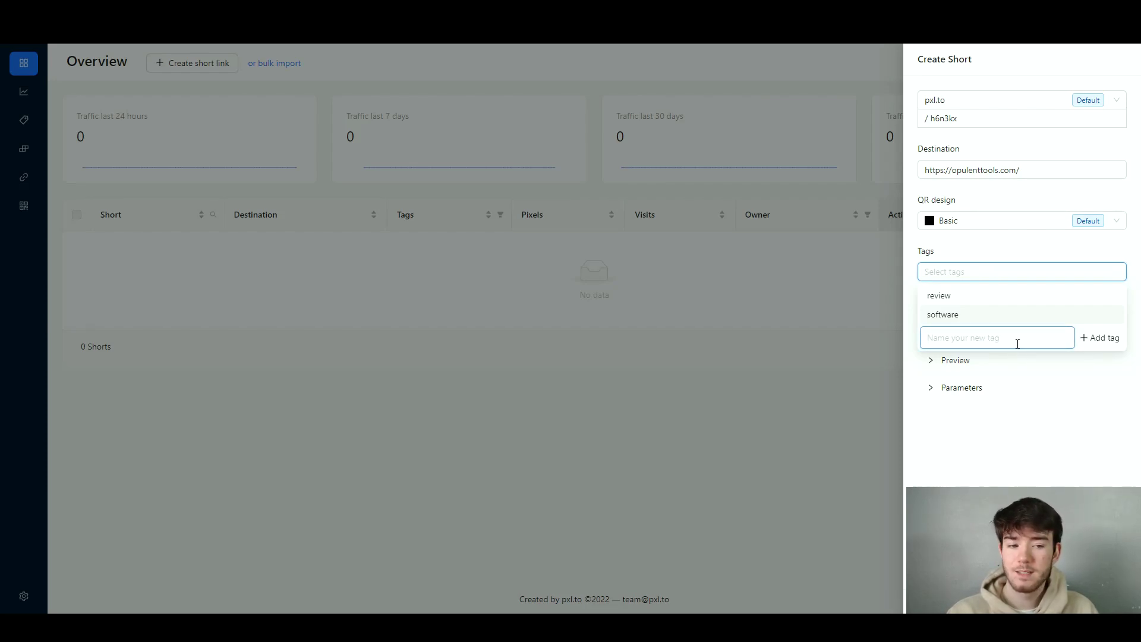
click(957, 315)
click(962, 297)
click(992, 256)
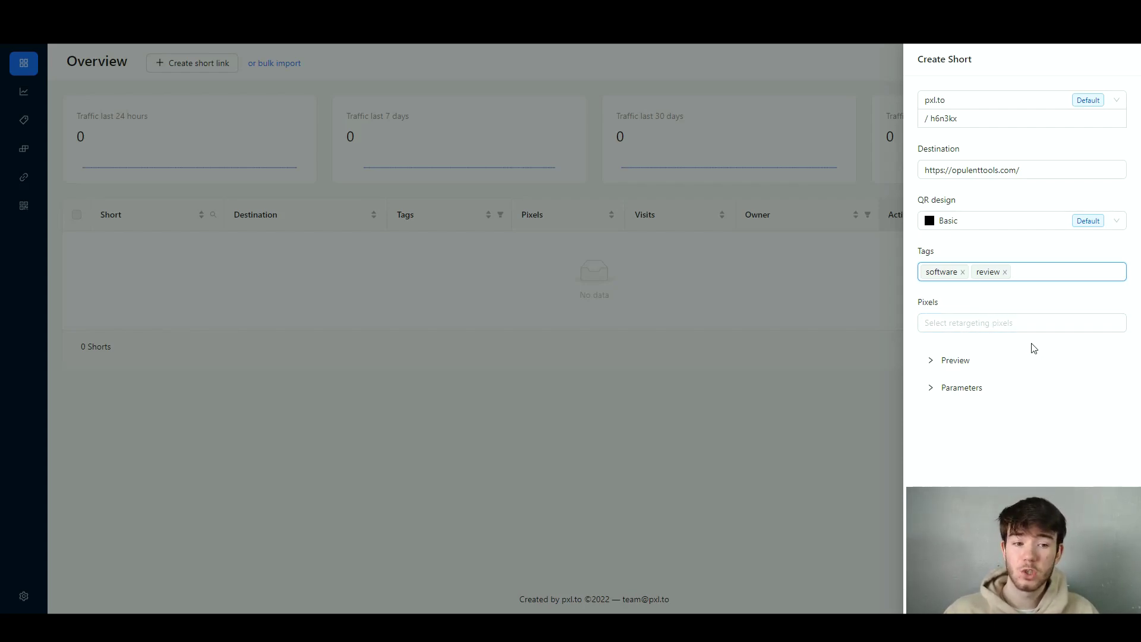
Review the preview and UTM parameter settings, then save the link as pxl.to/h6n3kx
click(933, 360)
scroll(983, 368, down, 1)
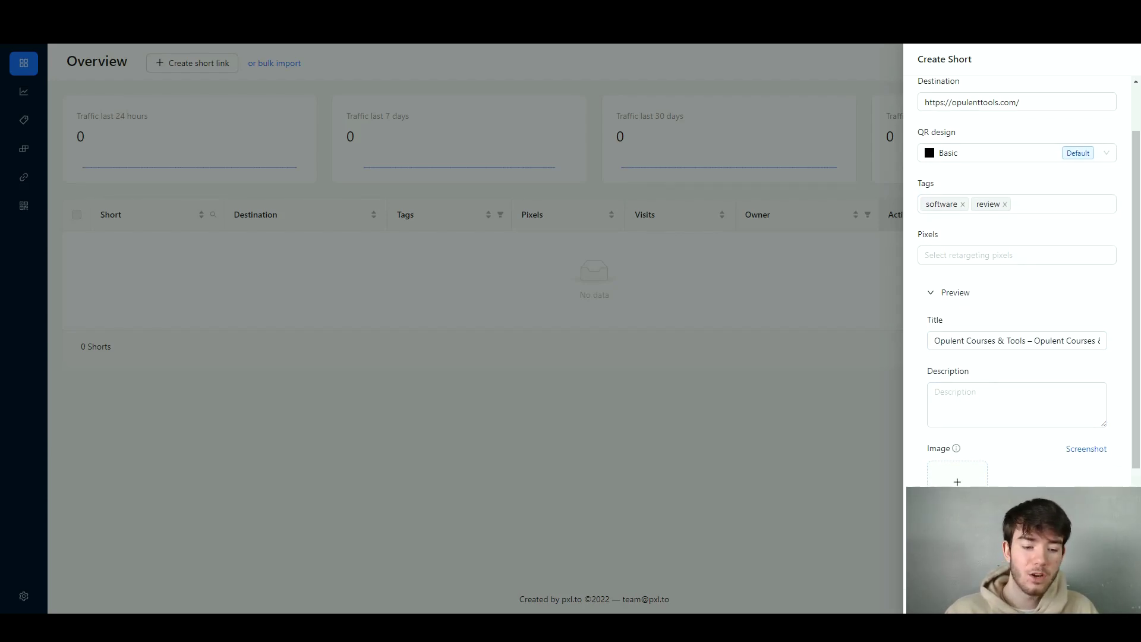
scroll(1090, 172, down, 3)
click(951, 439)
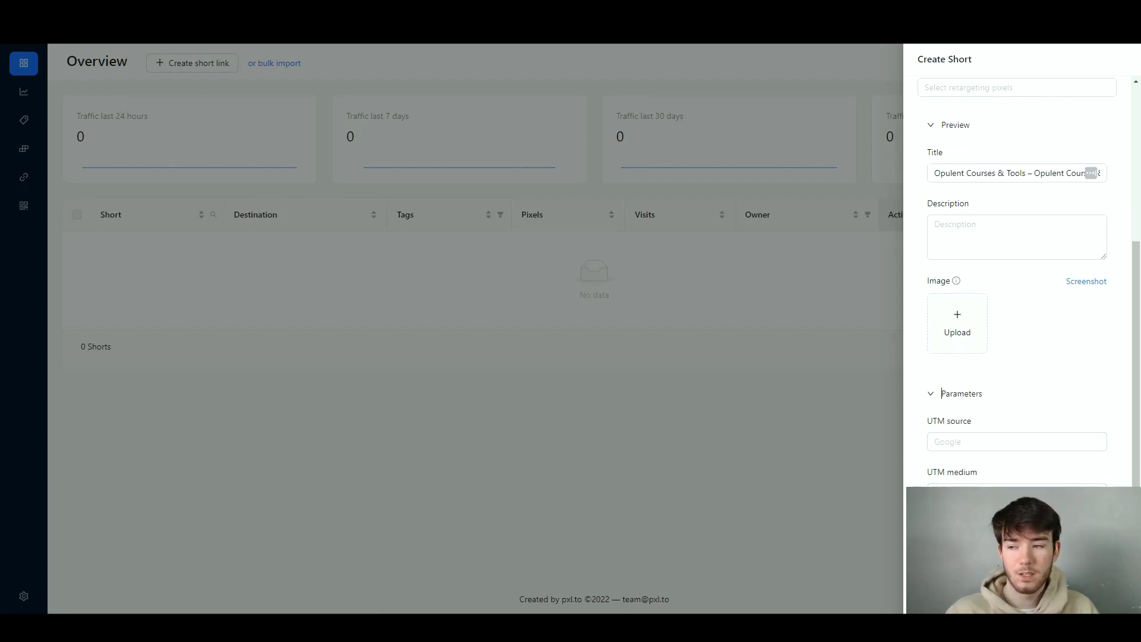
scroll(1024, 455, up, 1)
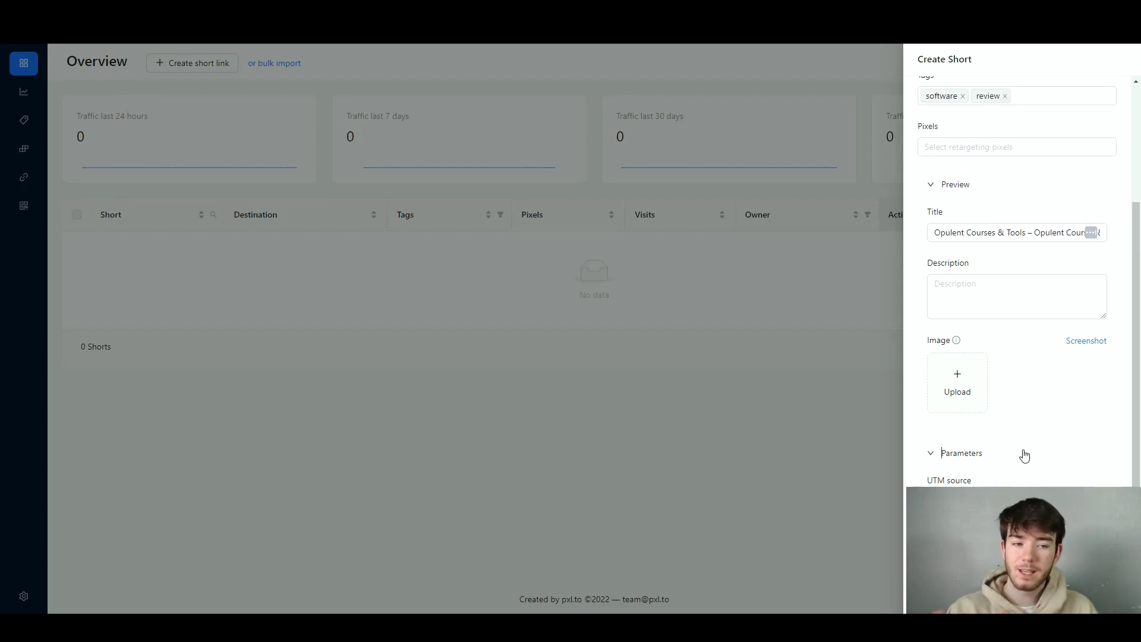
scroll(1008, 416, down, 1)
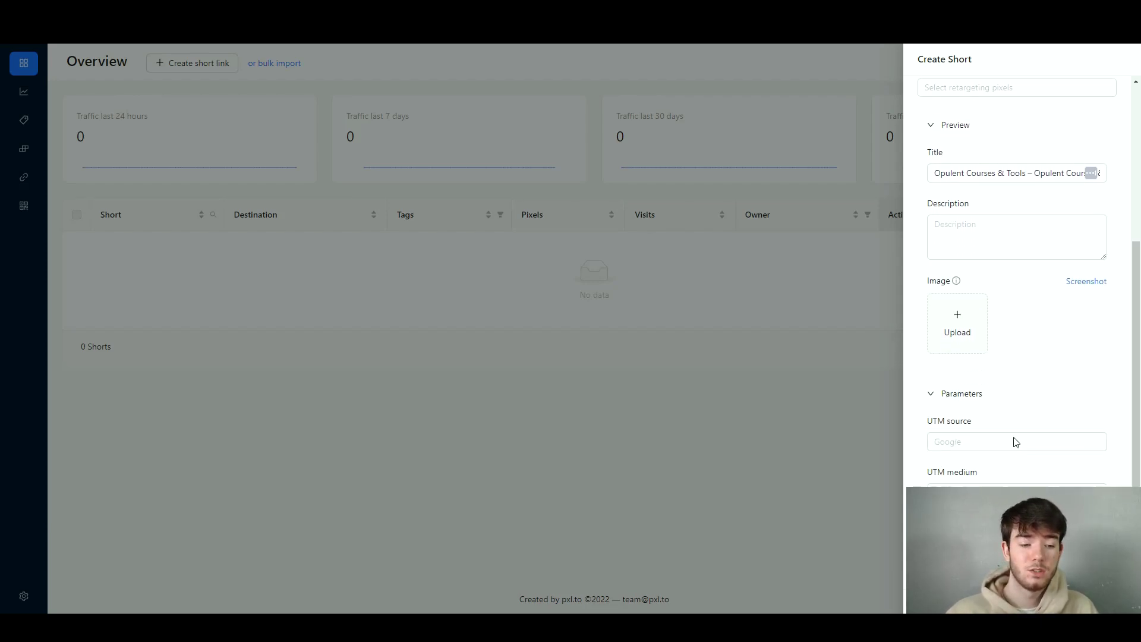
click(688, 542)
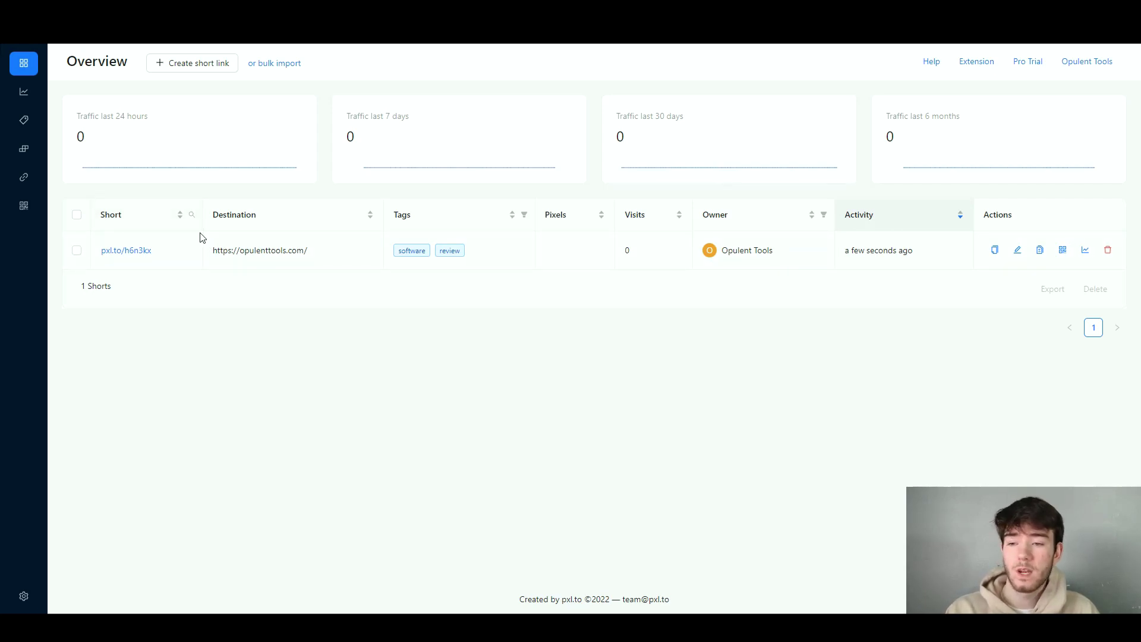
mouse_move(141, 258)
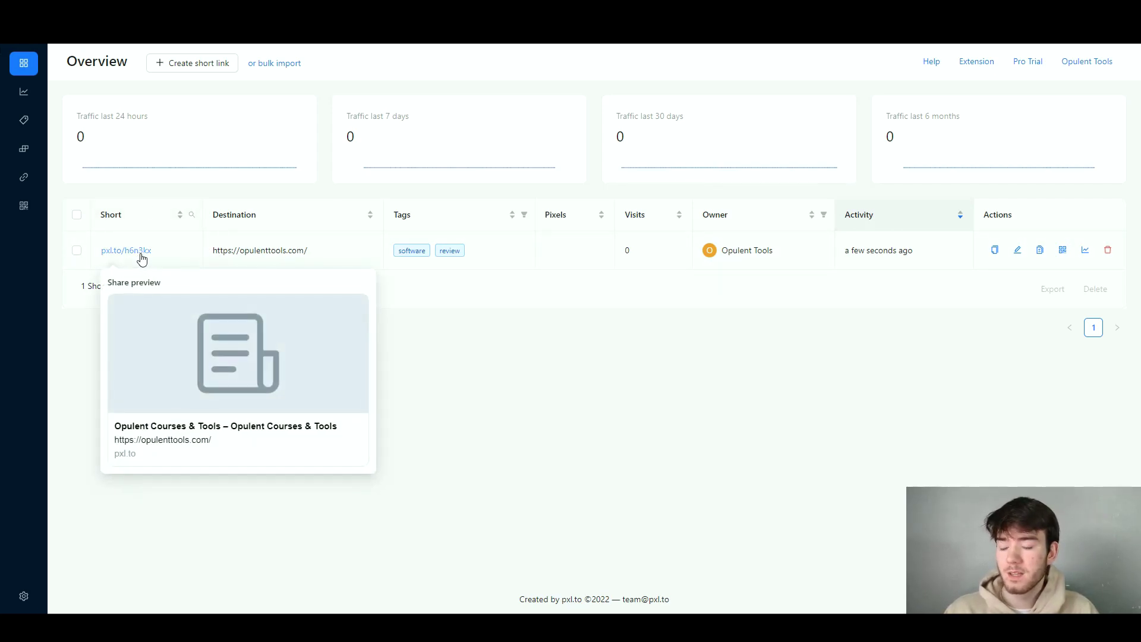
Scroll through the Analytics traffic charts, then go to the Tags page listing review and software
click(23, 93)
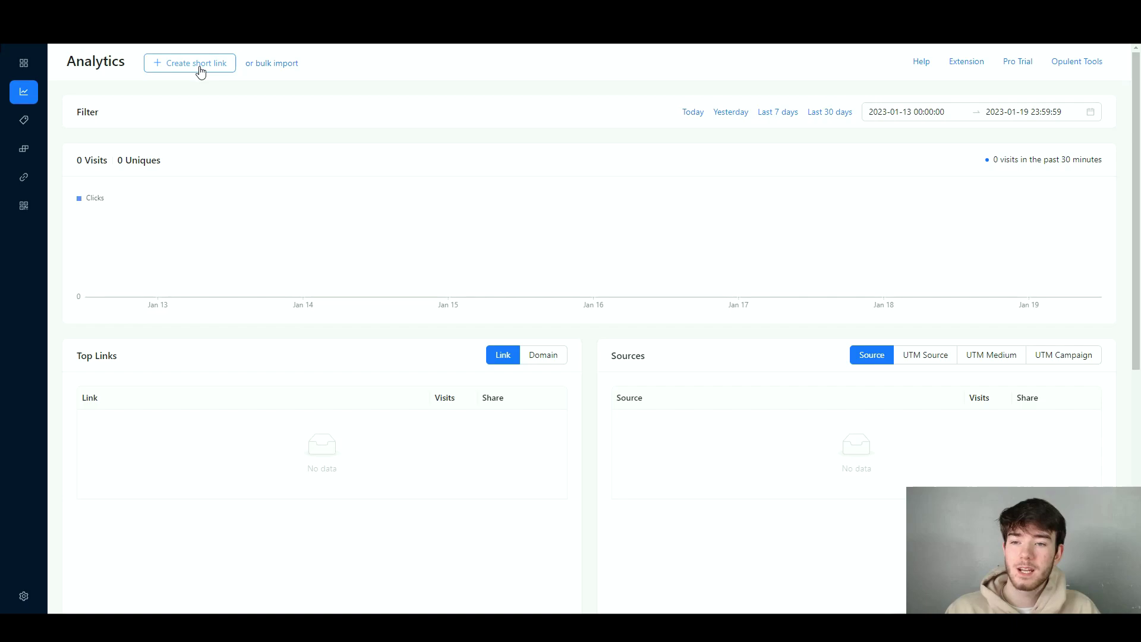
click(22, 130)
click(22, 92)
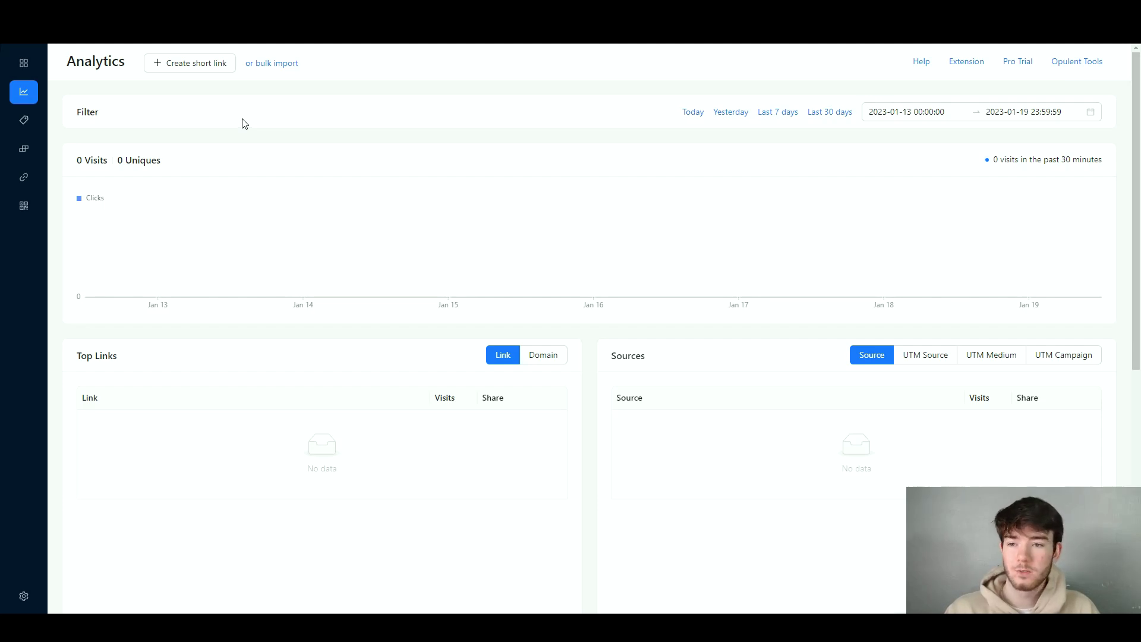
mouse_move(349, 218)
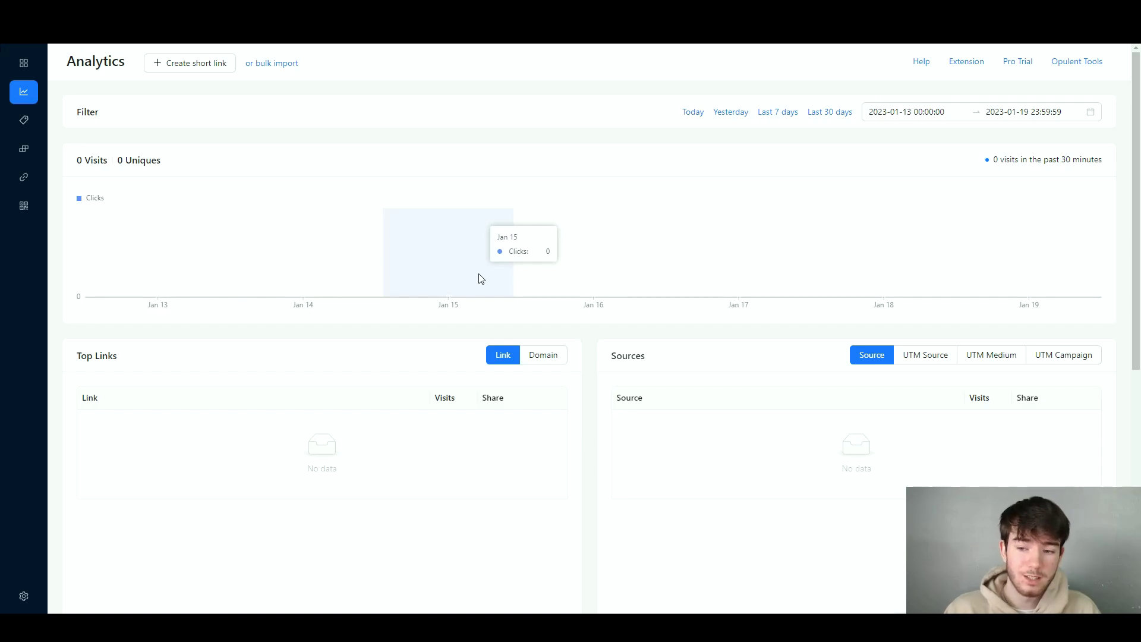
scroll(481, 278, down, 2)
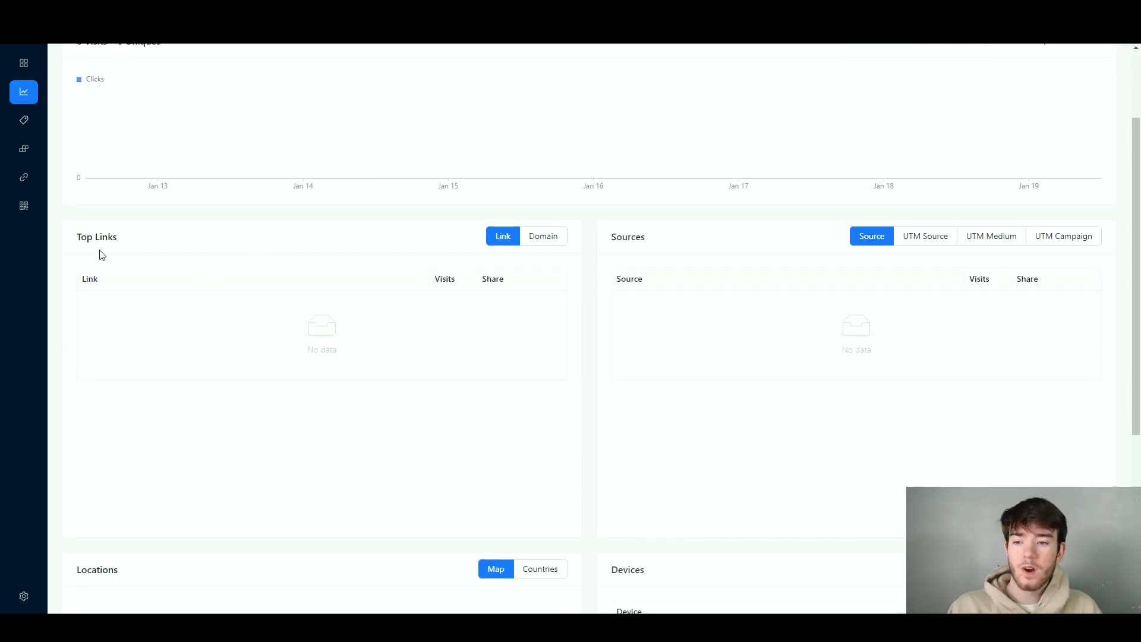
scroll(644, 239, down, 3)
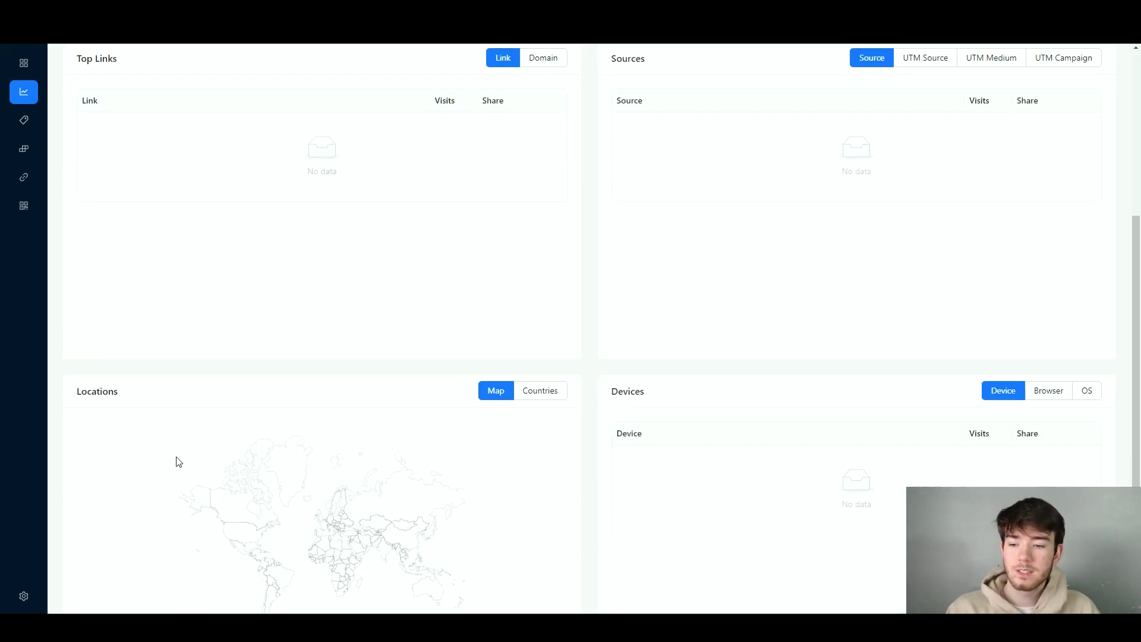
scroll(600, 280, down, 2)
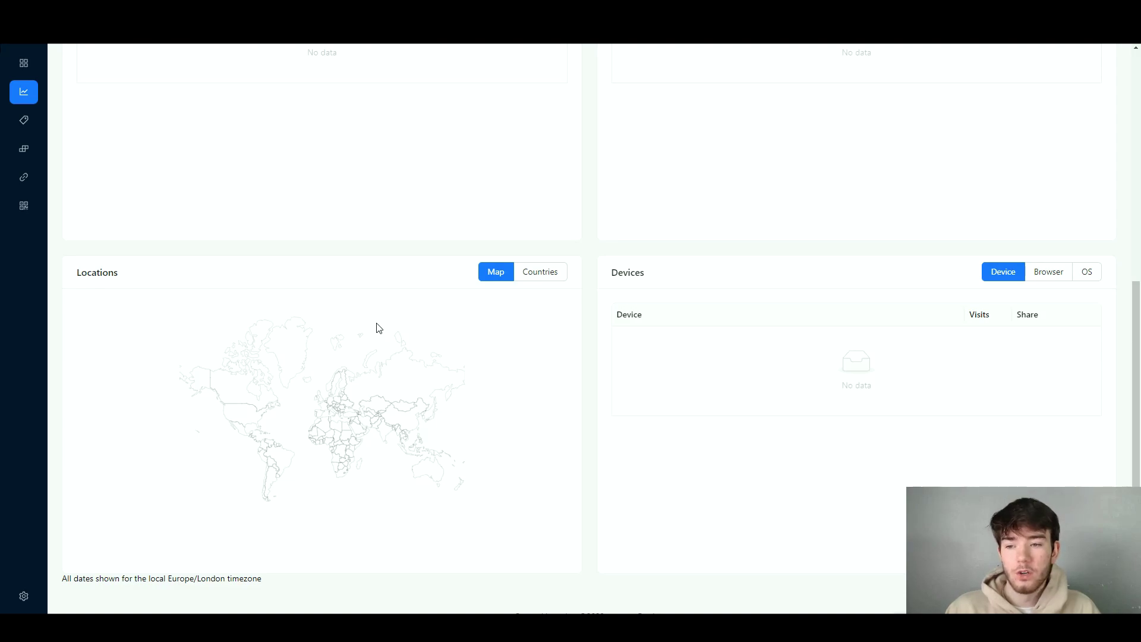
scroll(356, 285, up, 7)
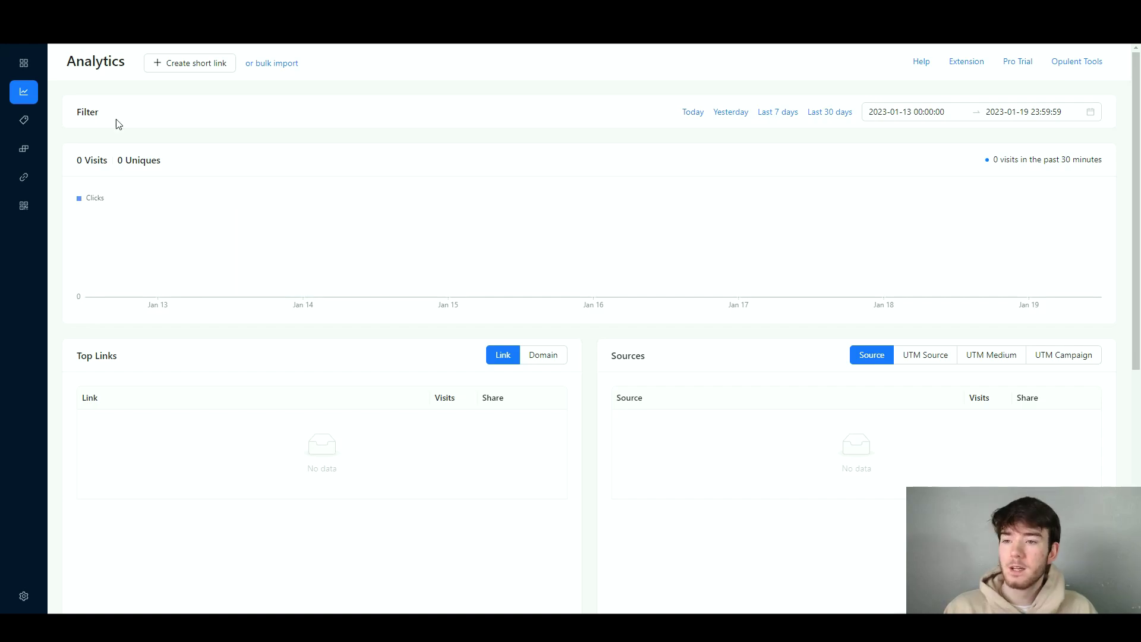
click(25, 120)
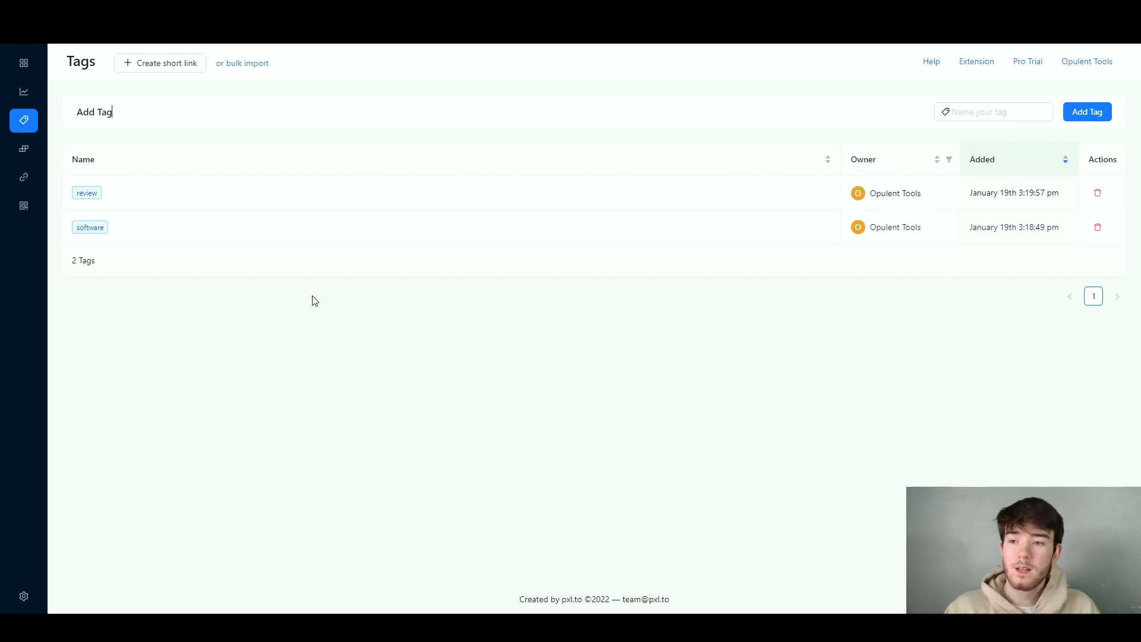
Check the Pixels page, then the Domains page showing 0 domains
click(26, 149)
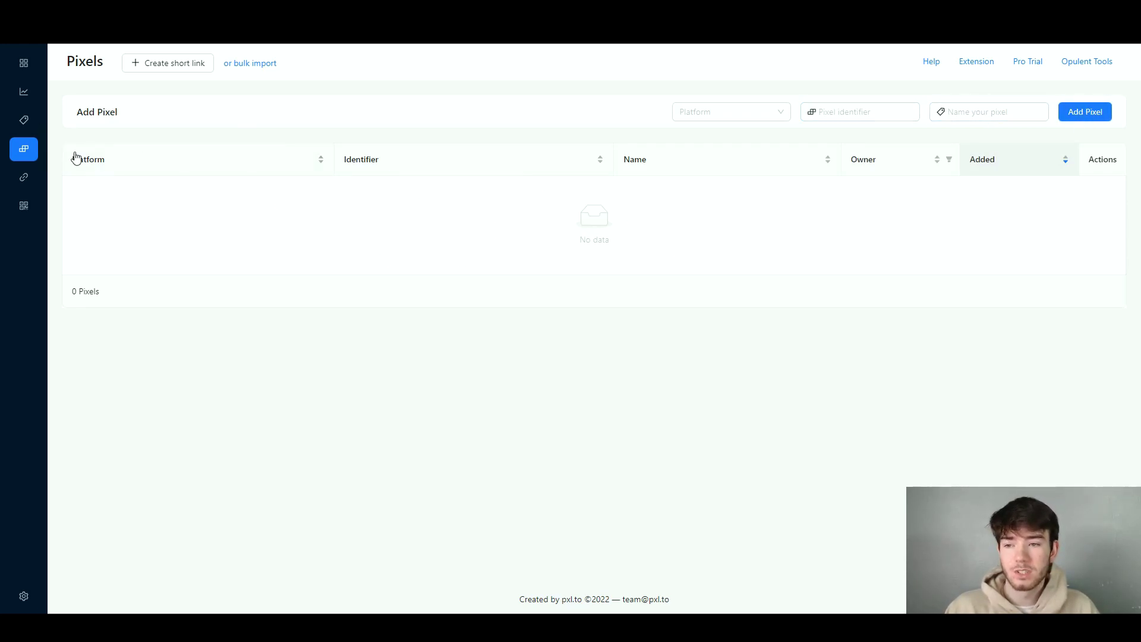
click(24, 177)
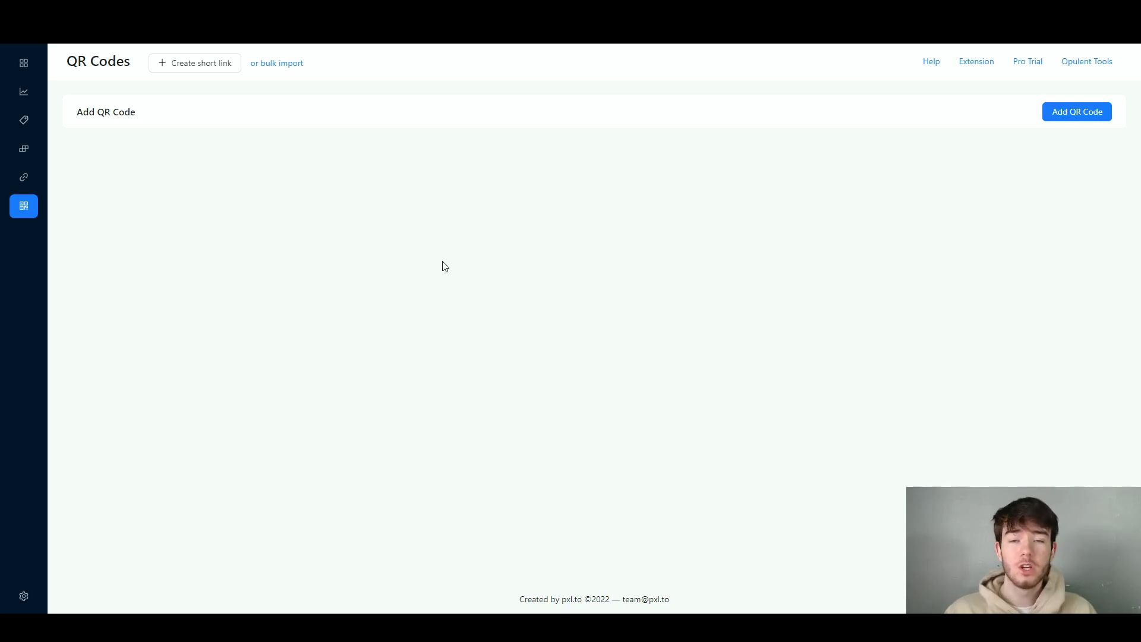
Start a QR code design and review its black #000000 square region and gradient options
click(1094, 113)
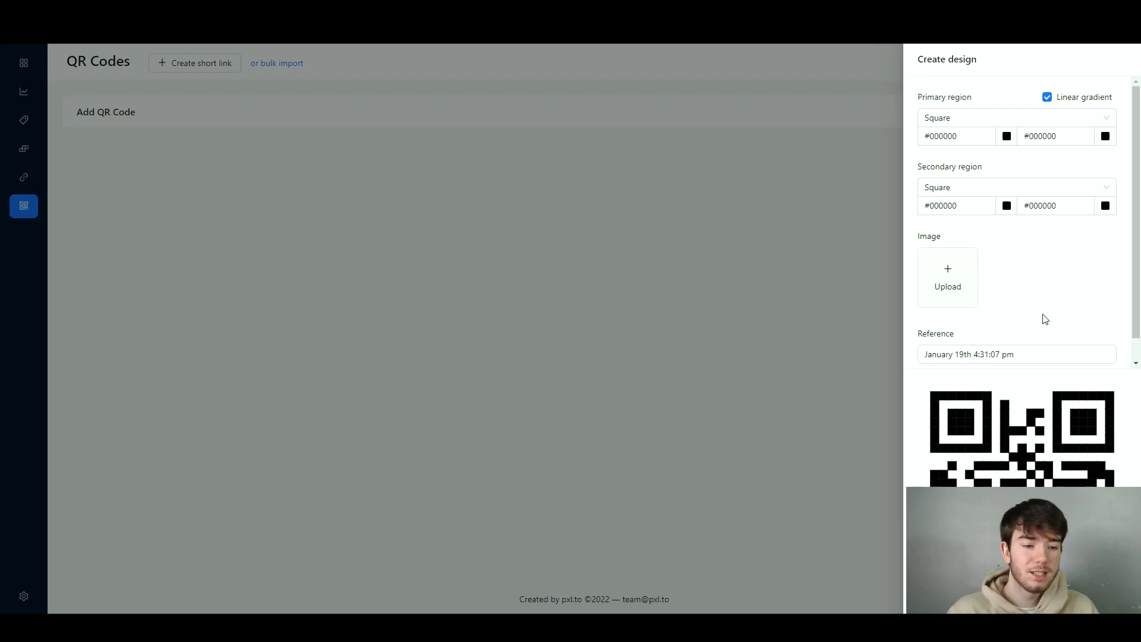
scroll(1025, 345, down, 1)
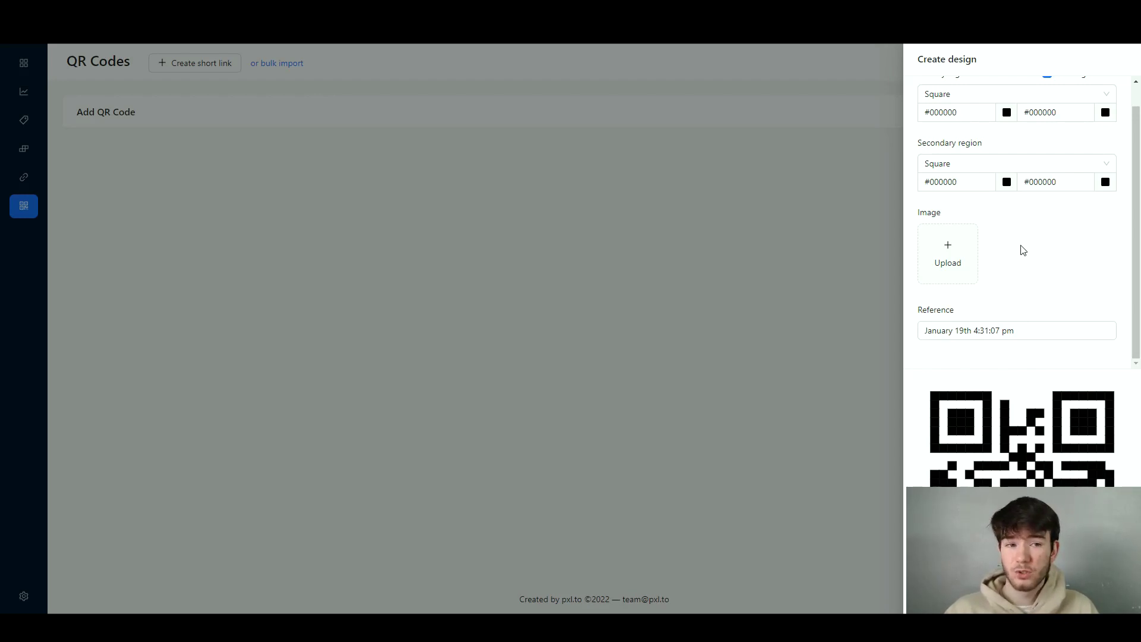
Reopen the QR design form and create the default black square-style QR code
click(749, 277)
click(1063, 114)
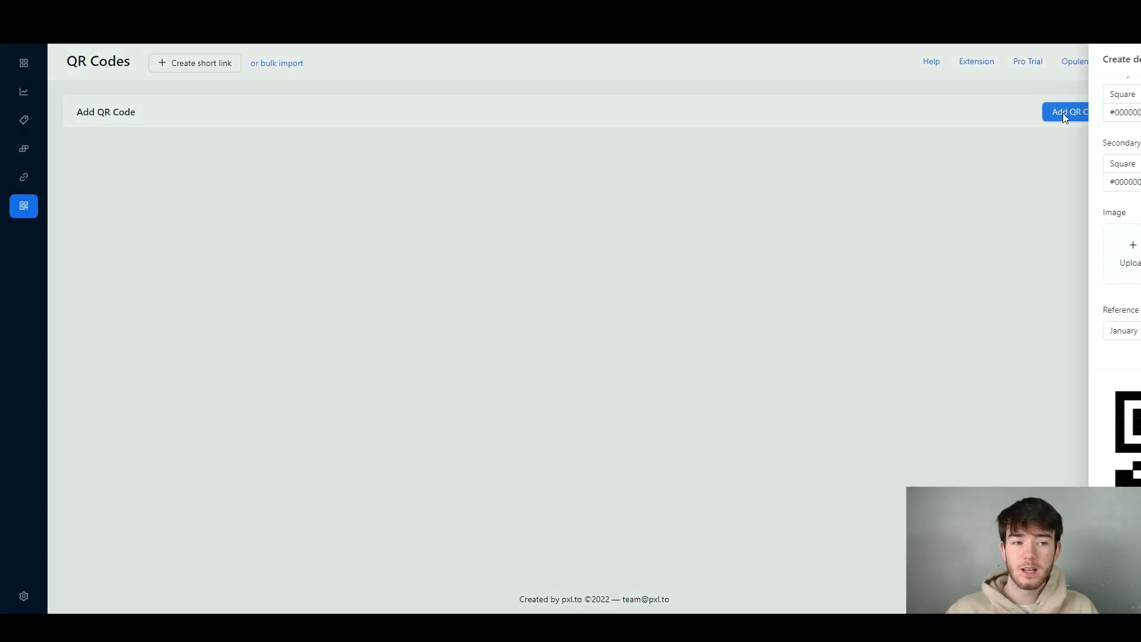
click(761, 531)
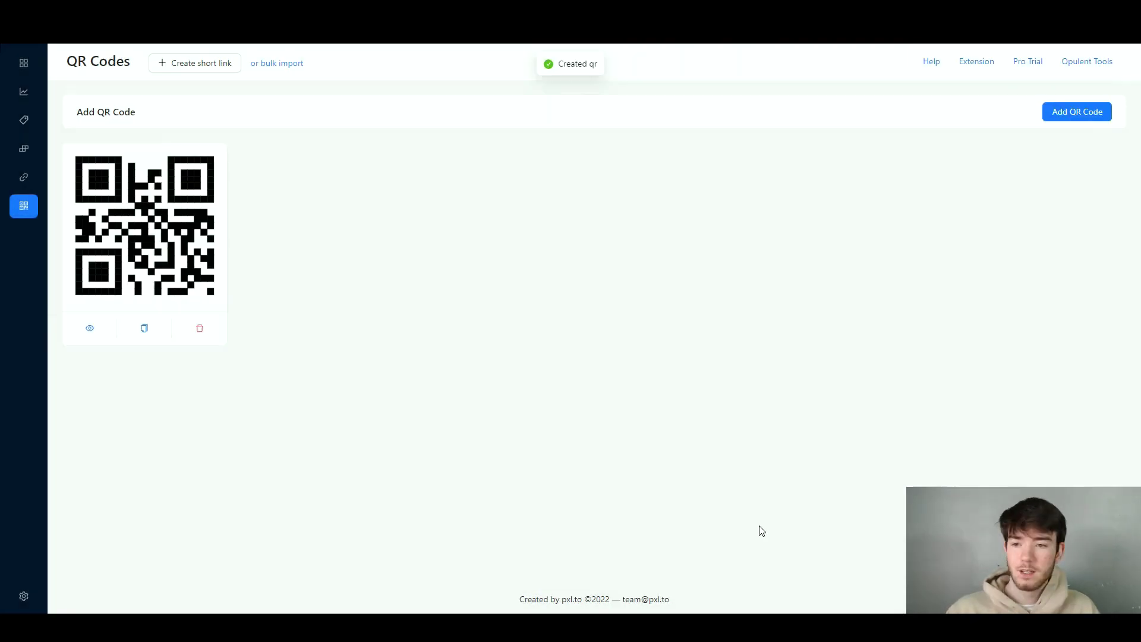